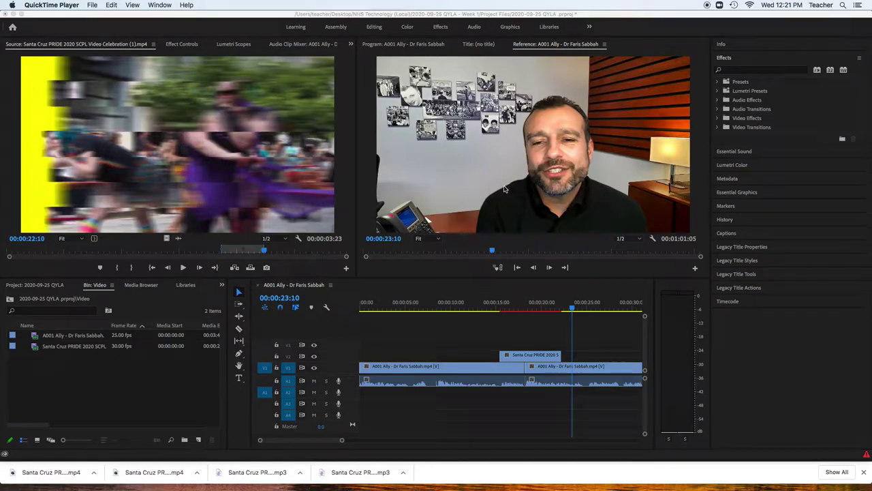
Park the sequence playhead at 00:00:01:24, then minimise Premiere Pro.
left_click(494, 308)
left_click(515, 306)
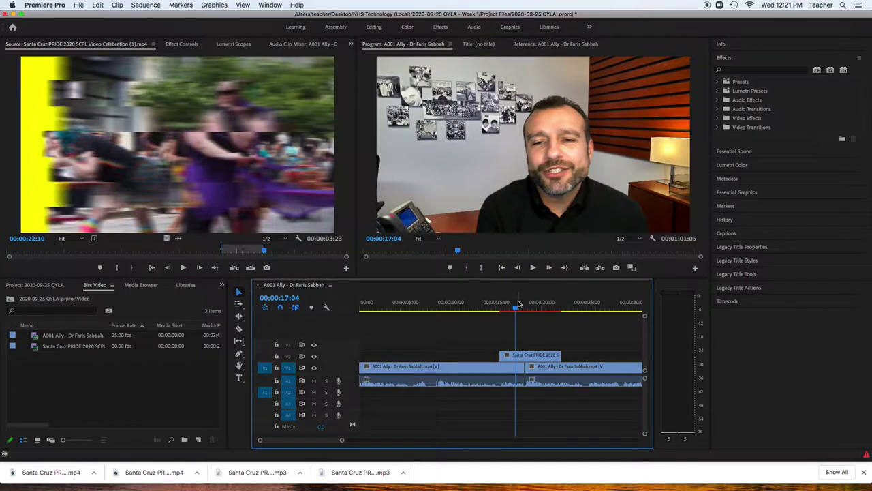
left_click(378, 305)
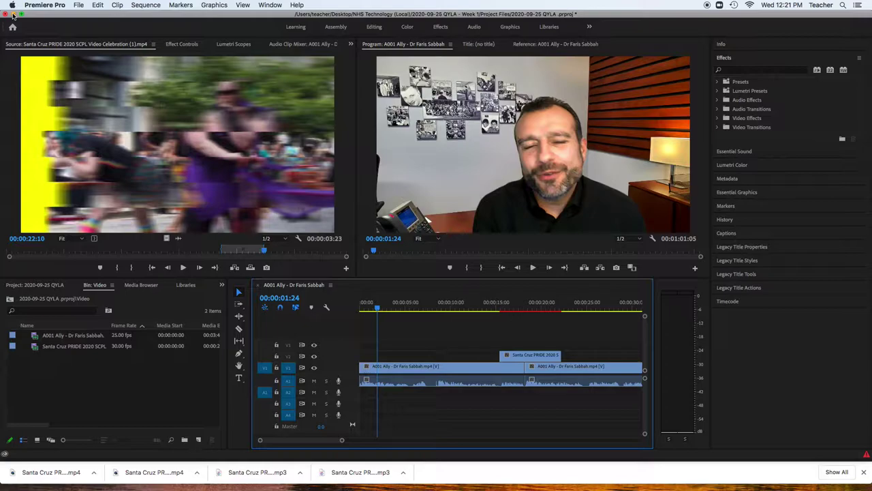
left_click(13, 15)
Replace the 'gay pride' search in Envato Elements with 'lower thirds'.
left_click(431, 22)
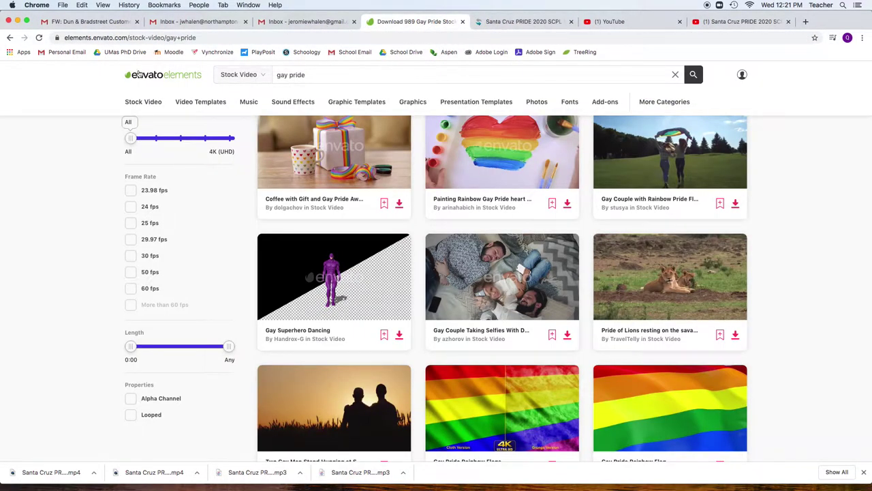
left_click_drag(363, 76, 245, 75)
key("BackSpace")
type("lower t")
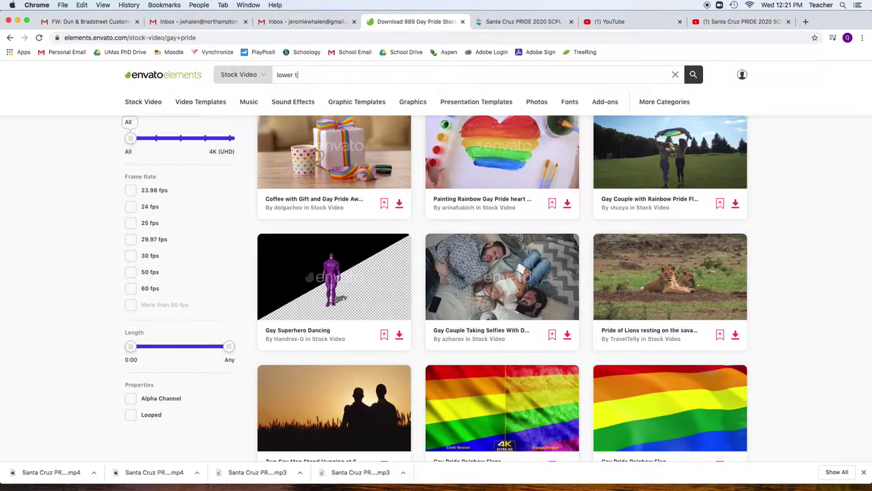
type("hirds")
key("Return")
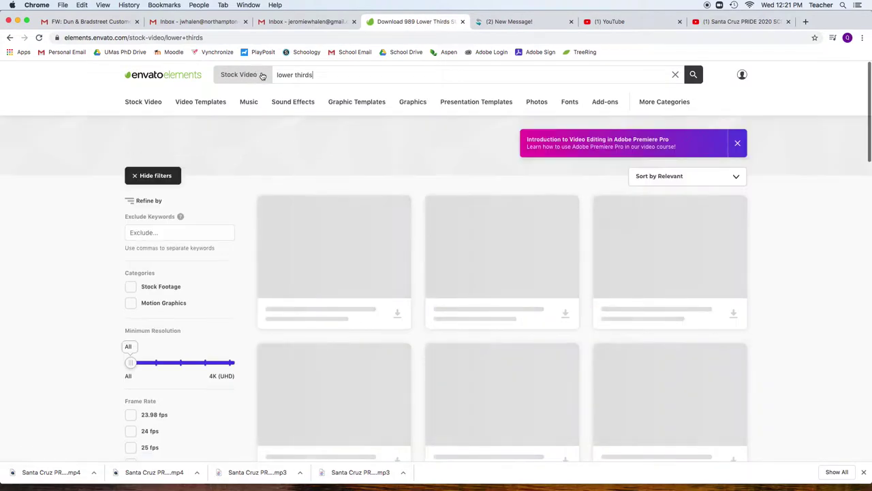
Rerun the 'lower thirds' search within the Video Templates category.
left_click(265, 79)
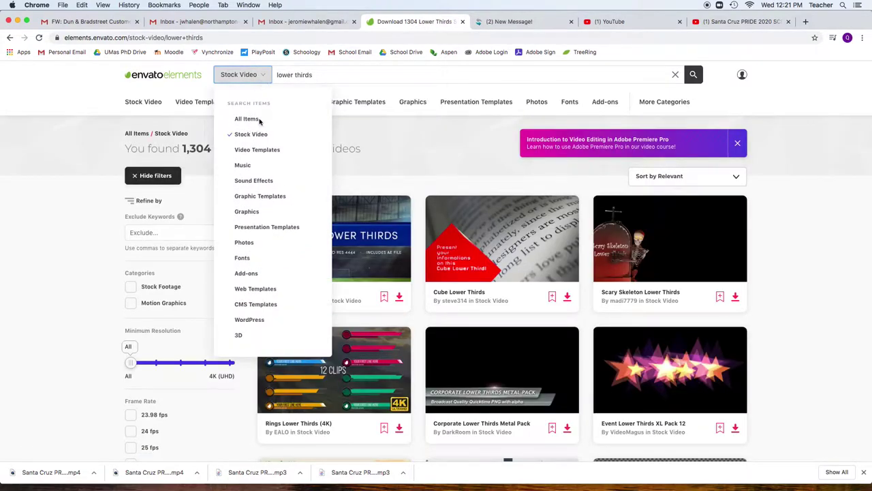
left_click(256, 149)
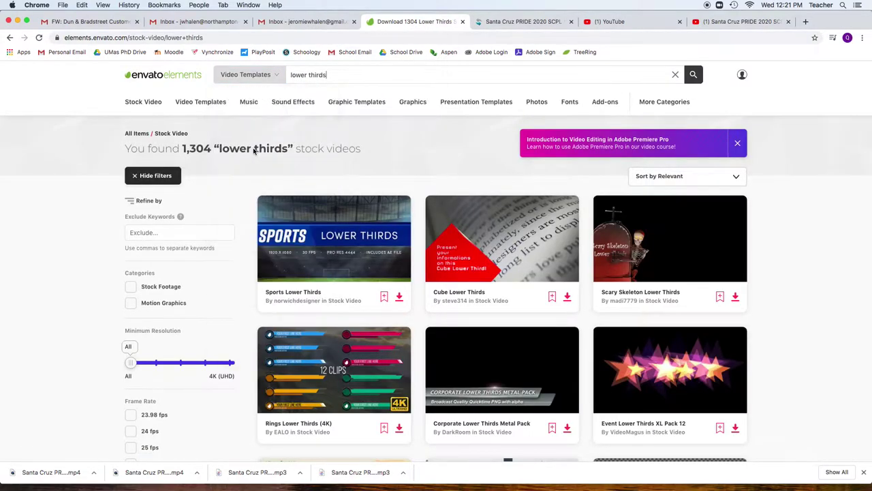
left_click(695, 74)
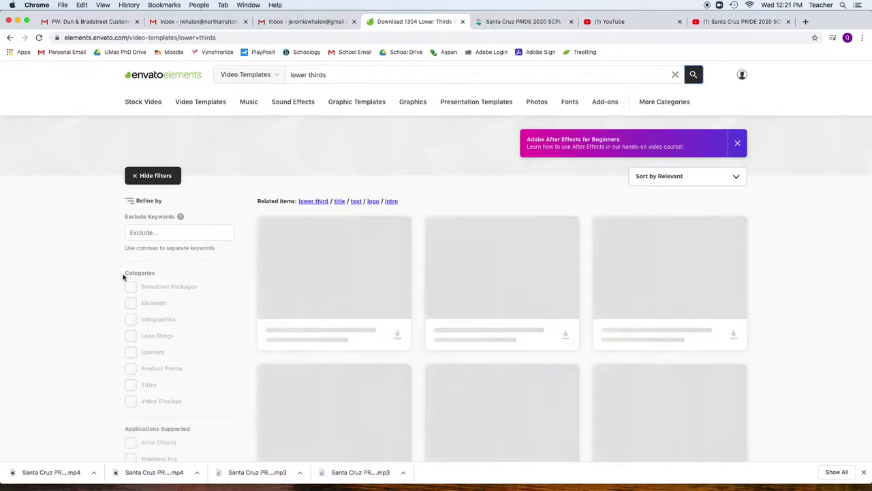
Filter to Elements and Premiere Pro templates, then download Dynamic Lower Thirds.
scroll(114, 293, "down", 1)
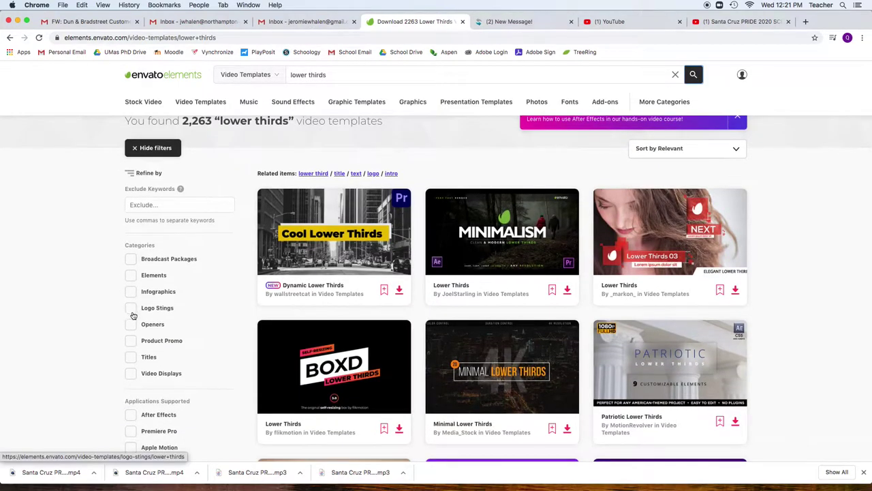
left_click(133, 276)
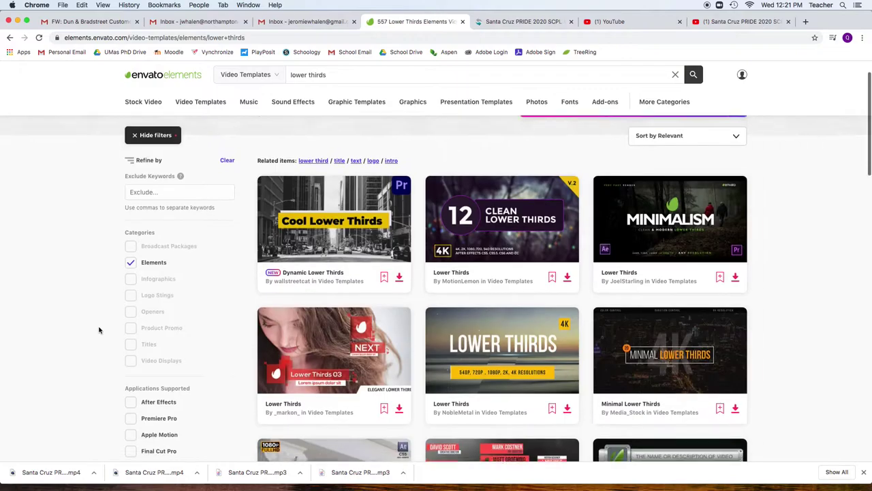
scroll(109, 340, "down", 2)
left_click(131, 374)
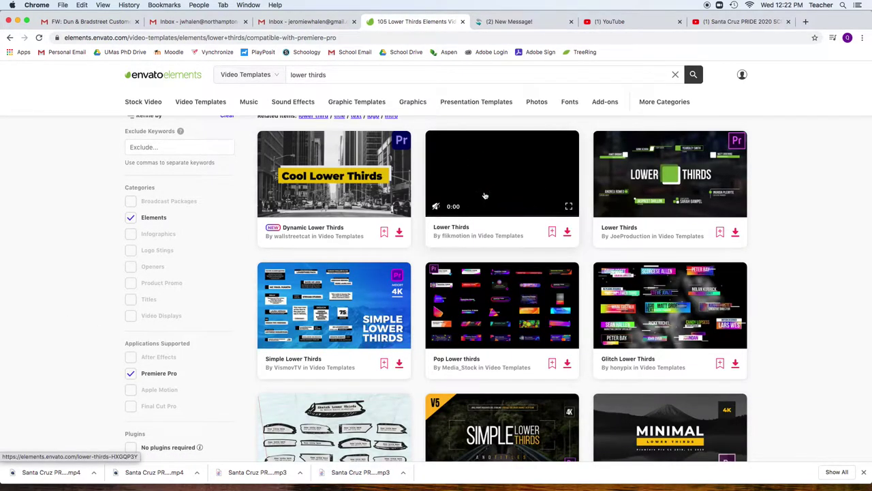
mouse_move(341, 199)
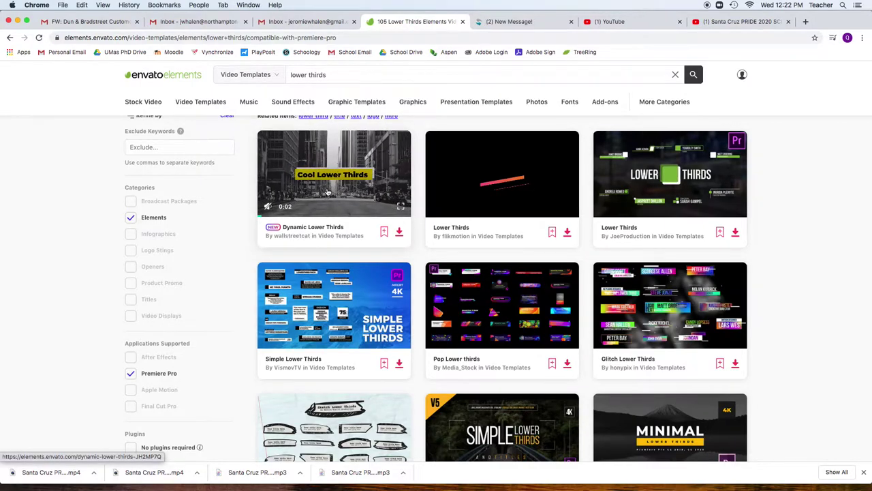
left_click(400, 232)
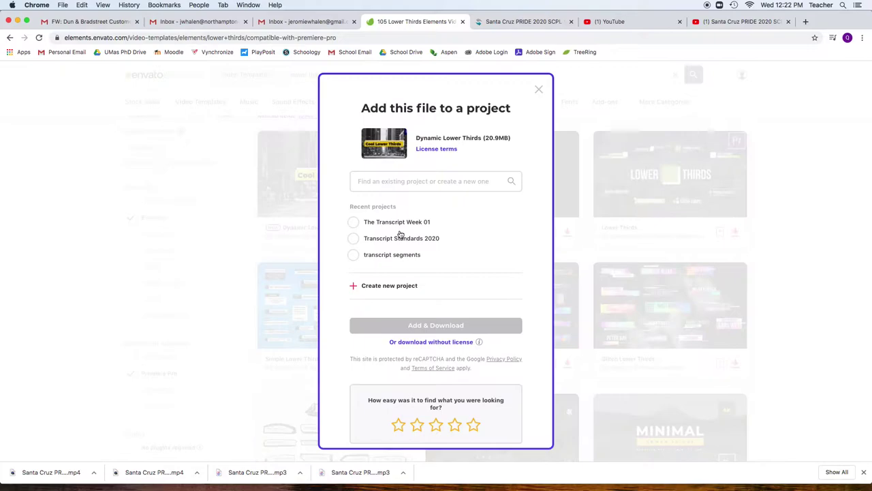
Add Dynamic Lower Thirds to the Transcript Standards 2020 project, download and unpack the zip.
left_click(354, 237)
left_click(455, 327)
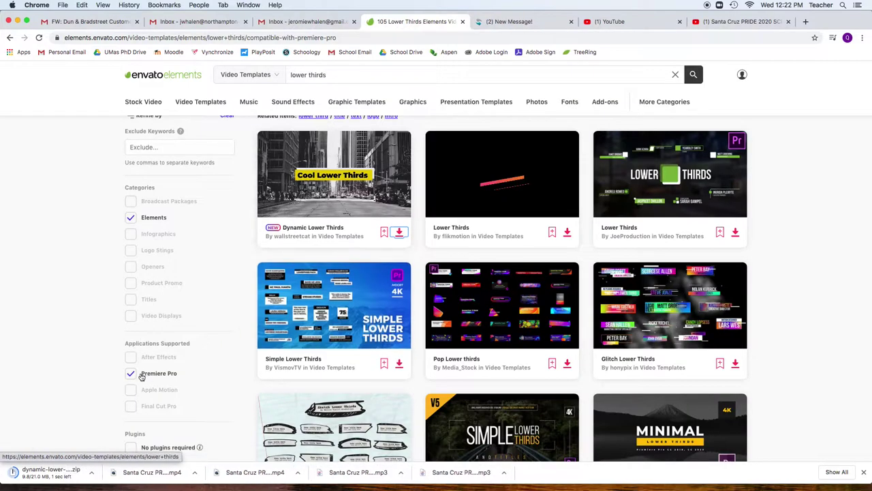
left_click(39, 480)
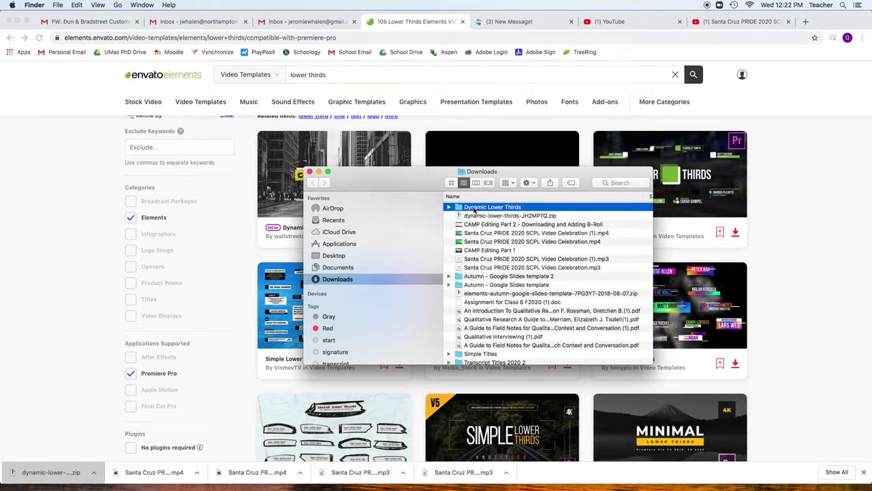
Copy the Dynamic Lower Thirds folder into Desktop > NHS Technology (Local) > Standards.
left_click(344, 256)
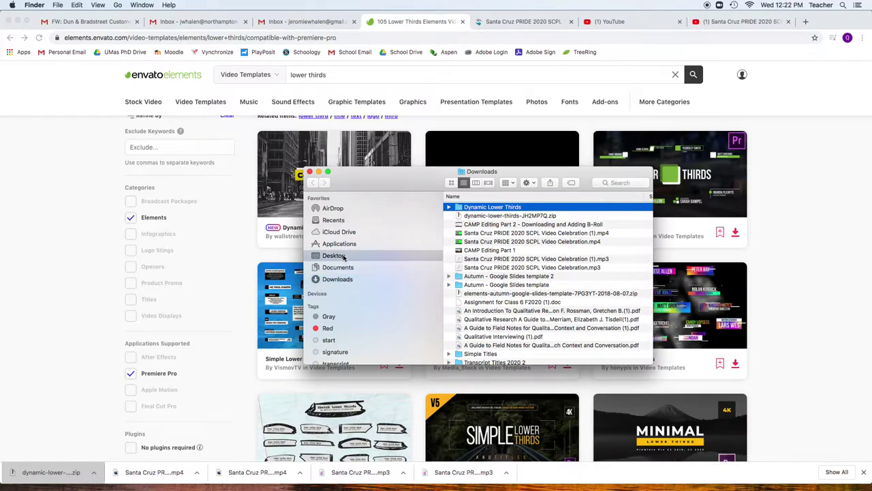
double_click(522, 213)
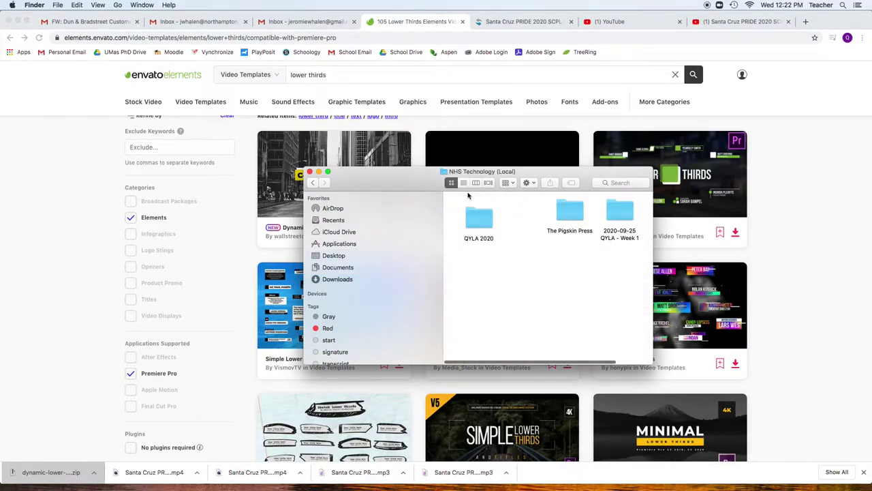
left_click(463, 183)
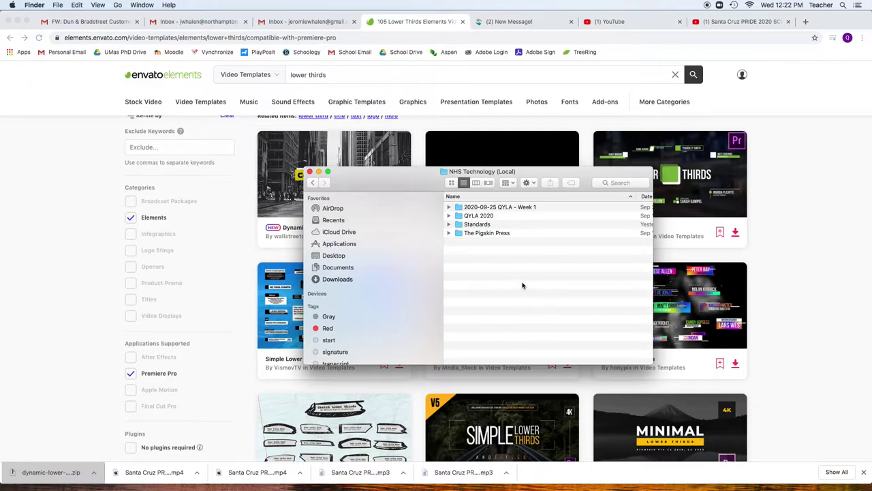
right_click(523, 285)
left_click(477, 227)
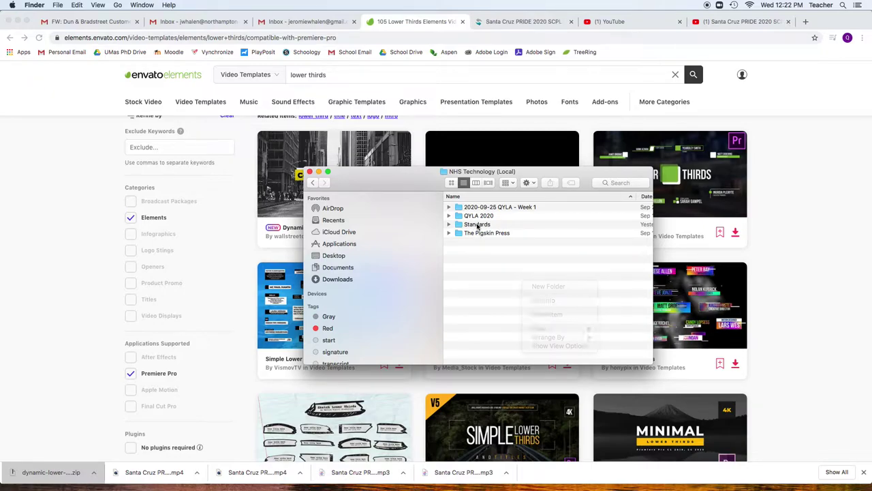
double_click(477, 224)
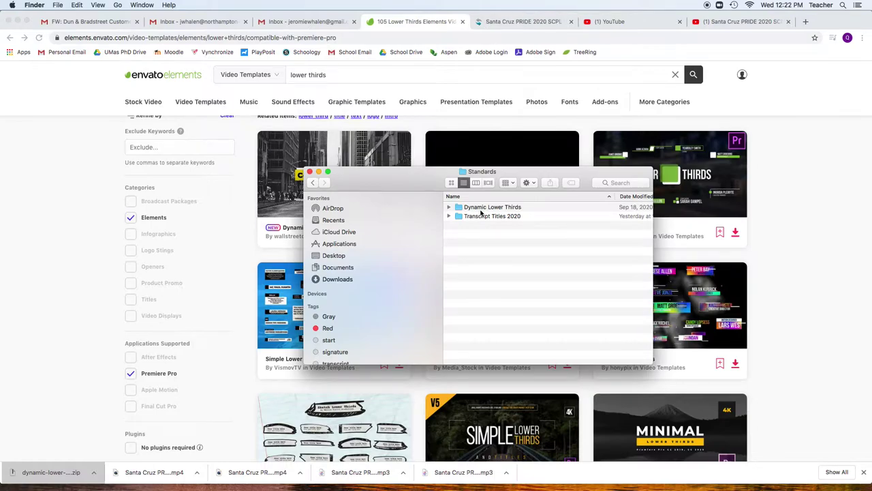
left_click(313, 182)
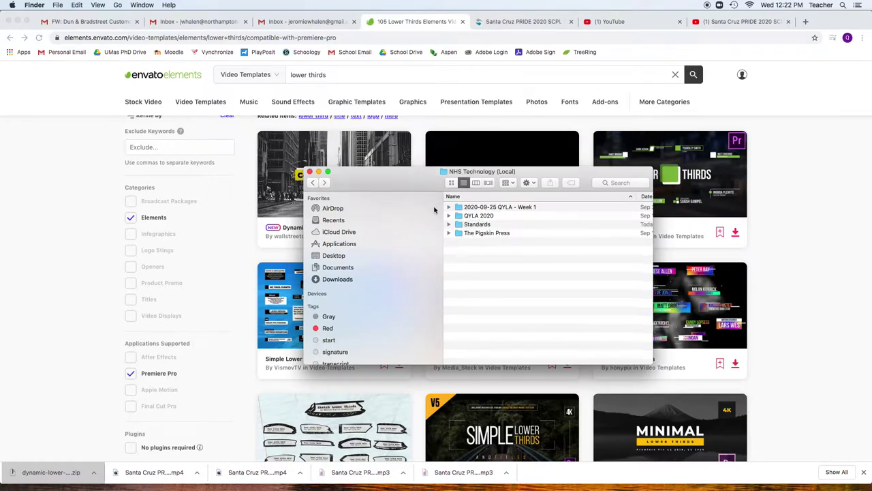
Browse to Standards > Dynamic Lower Thirds > Project > MOGRT and select Self_Resize_Lower_Thirds_05.mogrt.
left_click(488, 208)
double_click(488, 208)
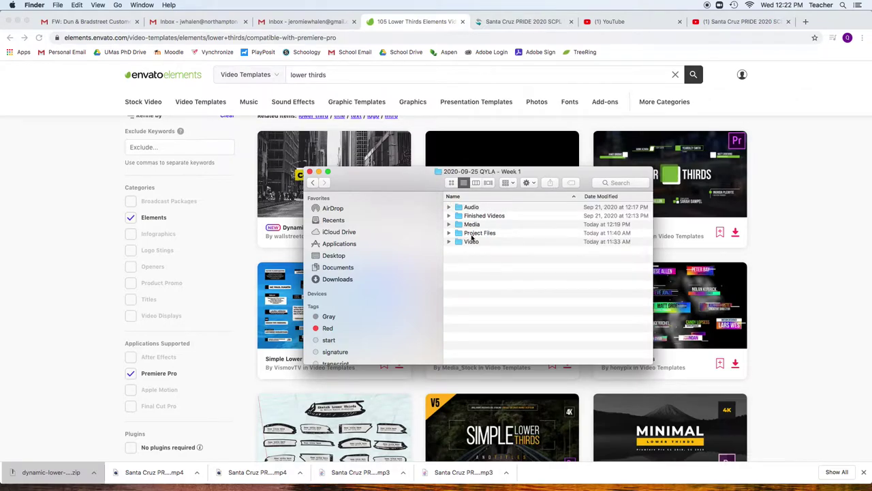
left_click(314, 183)
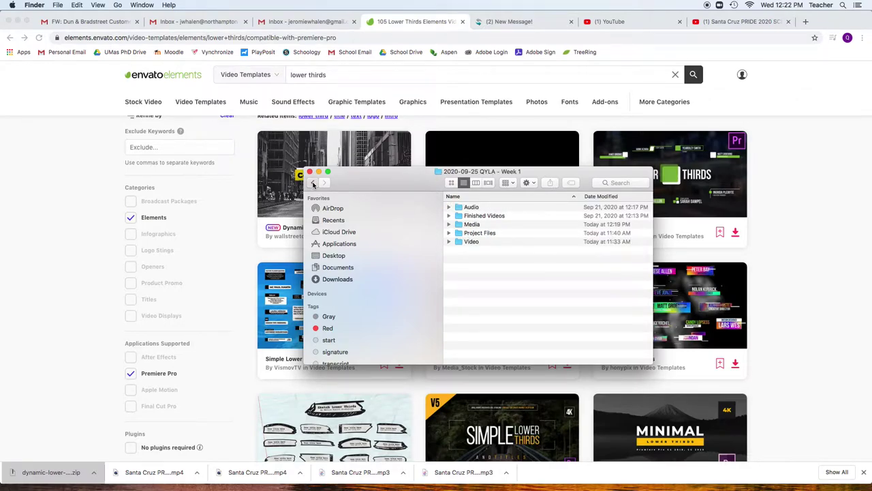
double_click(481, 225)
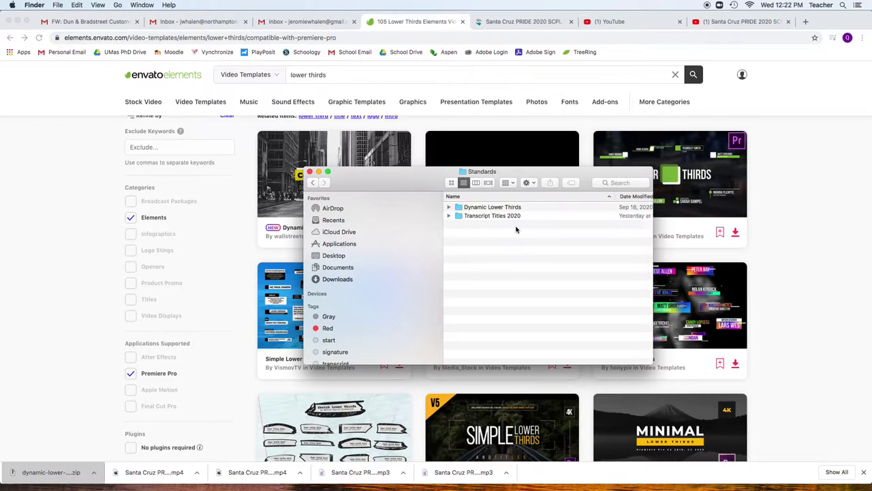
double_click(484, 207)
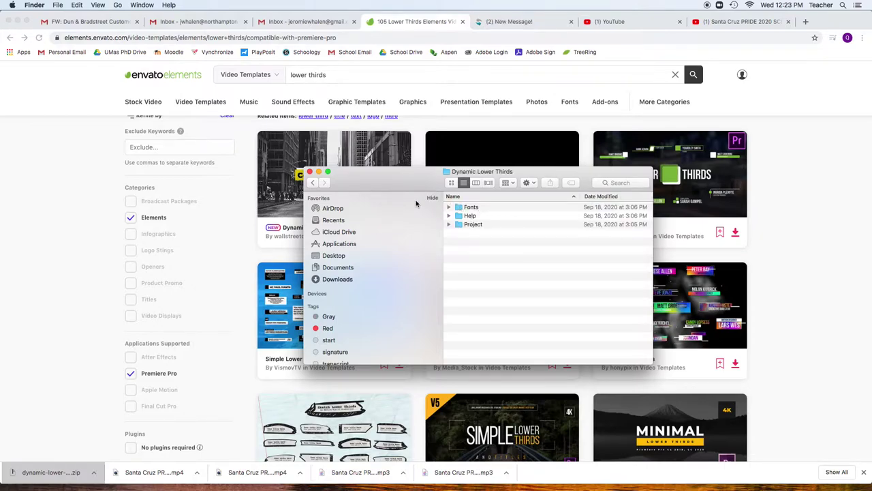
double_click(458, 210)
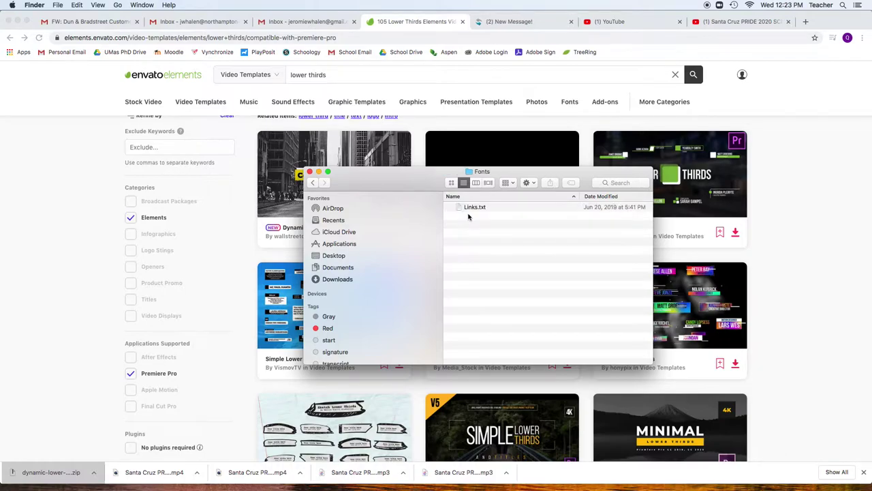
left_click(313, 182)
double_click(460, 223)
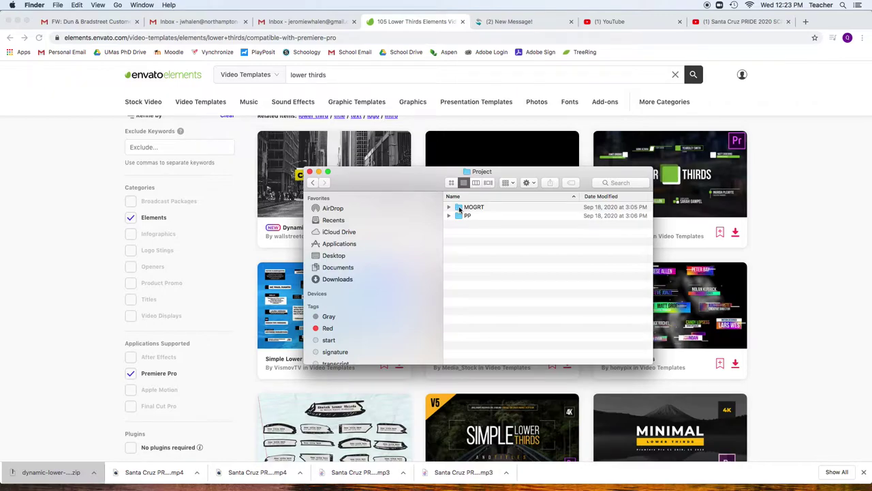
double_click(459, 208)
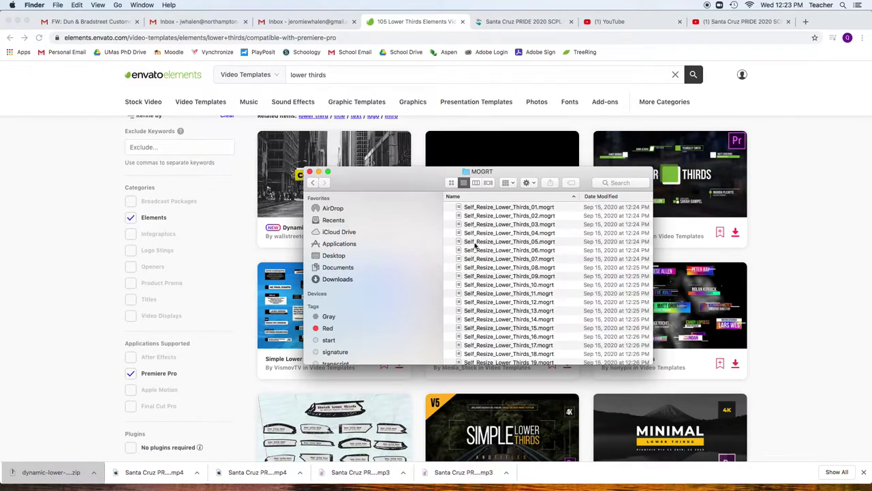
left_click(494, 241)
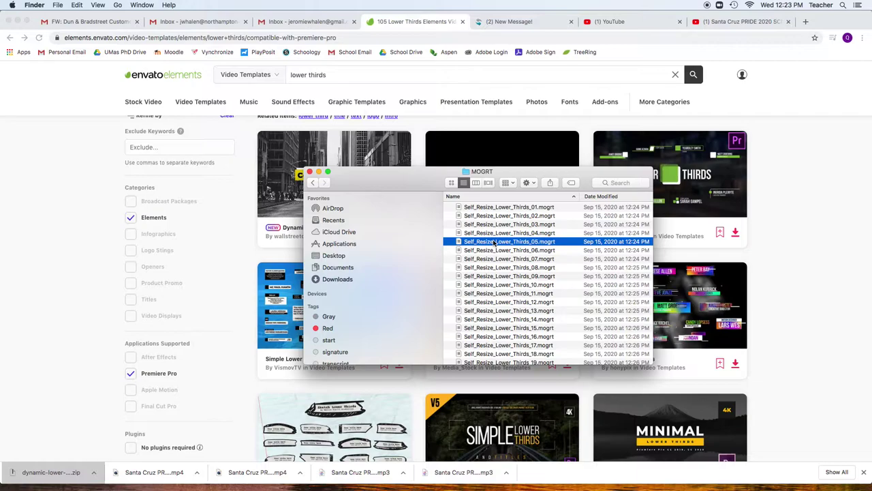
Show Premiere Pro's Essential Graphics panel, with the Finder MOGRT window back in front.
left_click(17, 21)
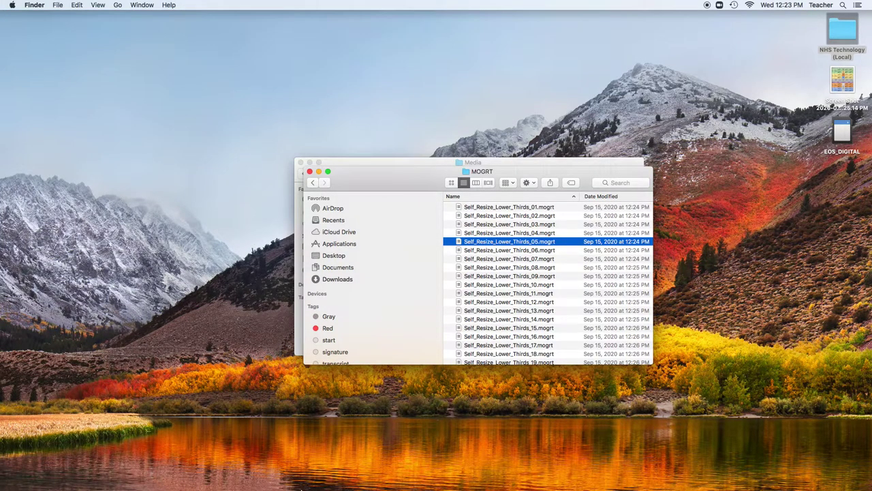
left_click(351, 472)
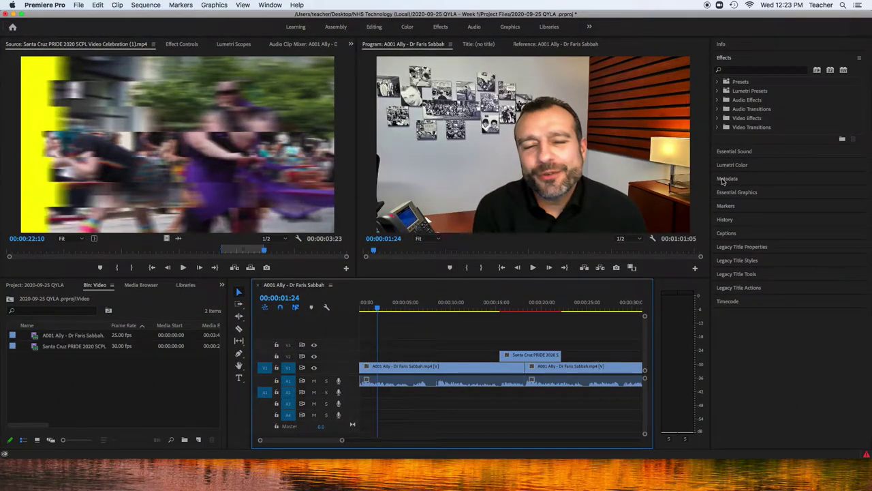
left_click(739, 193)
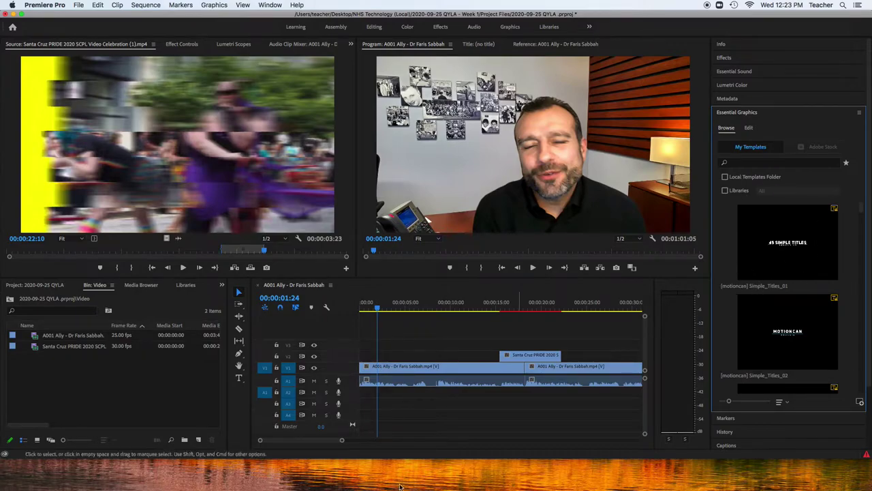
mouse_move(336, 480)
left_click(243, 472)
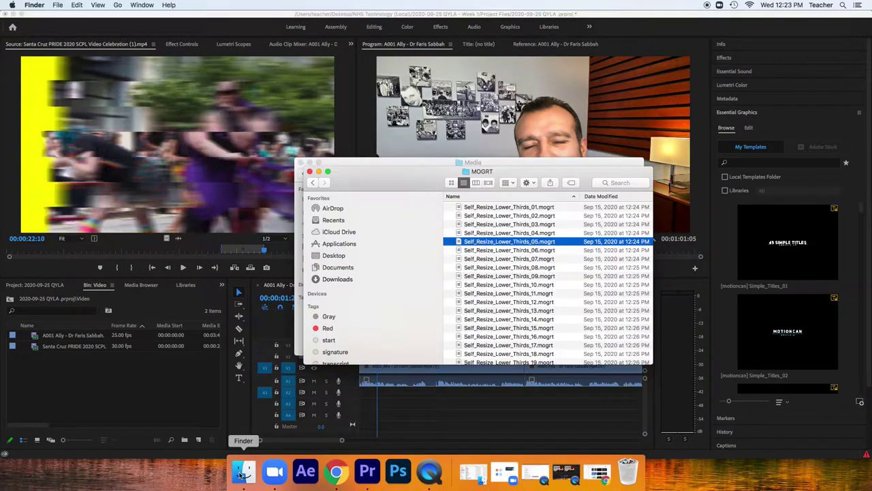
Select all Self_Resize_Lower_Thirds .mogrt files and drag them into Essential Graphics My Templates.
left_click(497, 268)
key("super+a")
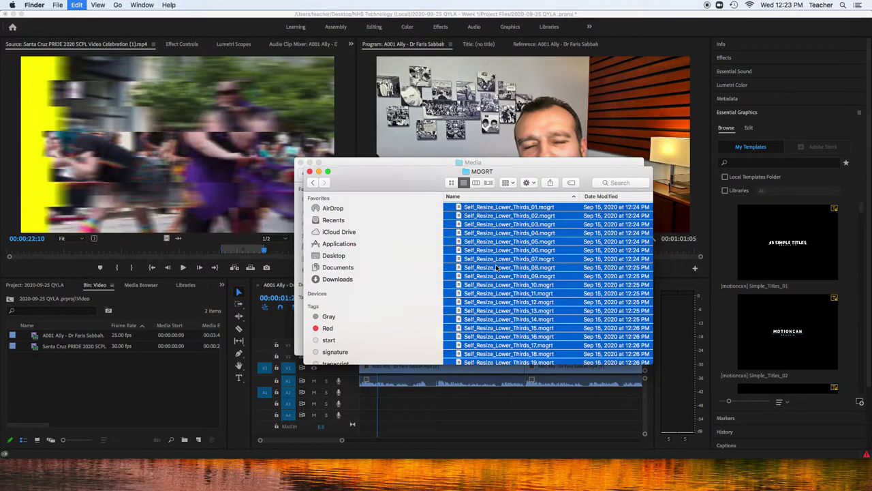
left_click_drag(500, 271, 778, 289)
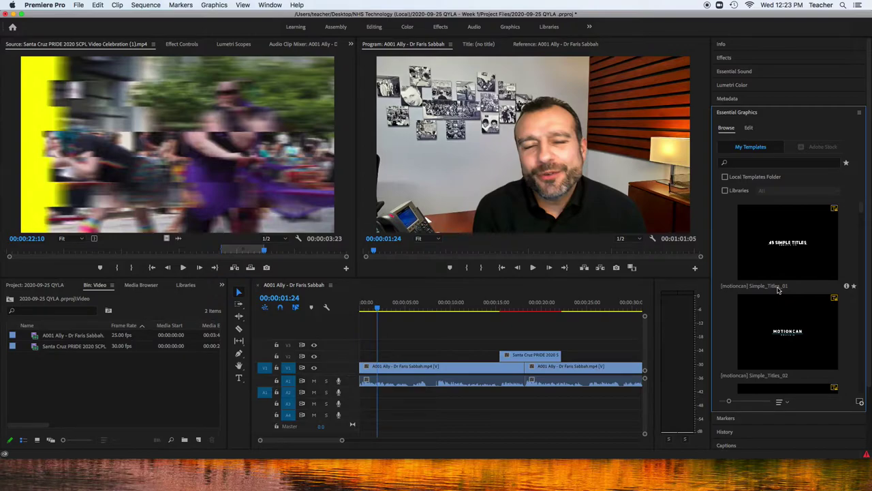
Scroll My Templates down to the imported Self_Resize_Lower_Thirds templates, such as 12, 13 and 14.
scroll(768, 267, "down", 10)
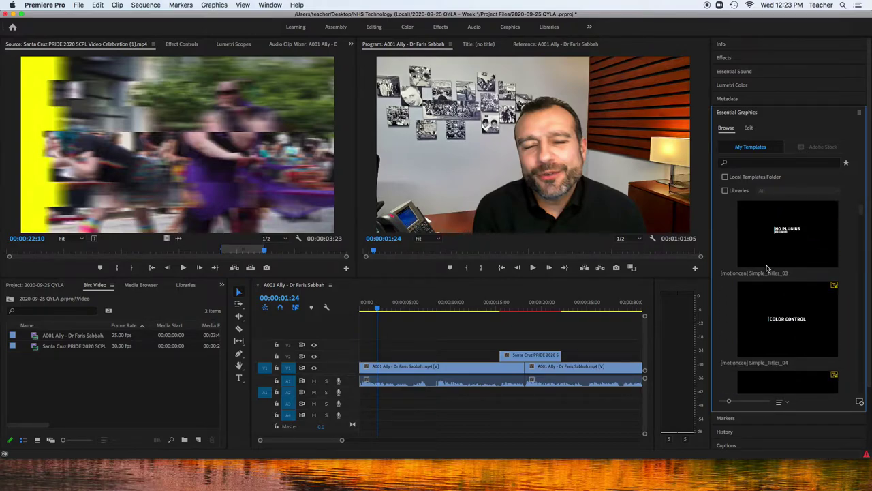
scroll(768, 268, "down", 15)
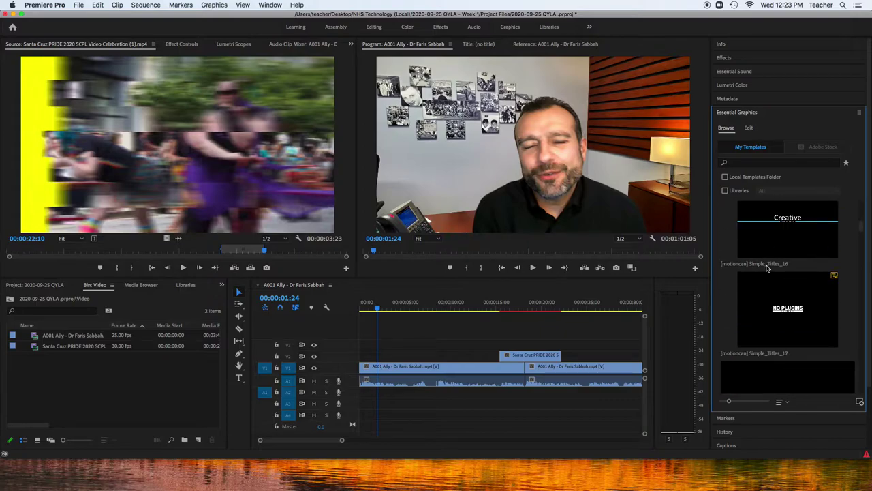
scroll(767, 268, "down", 15)
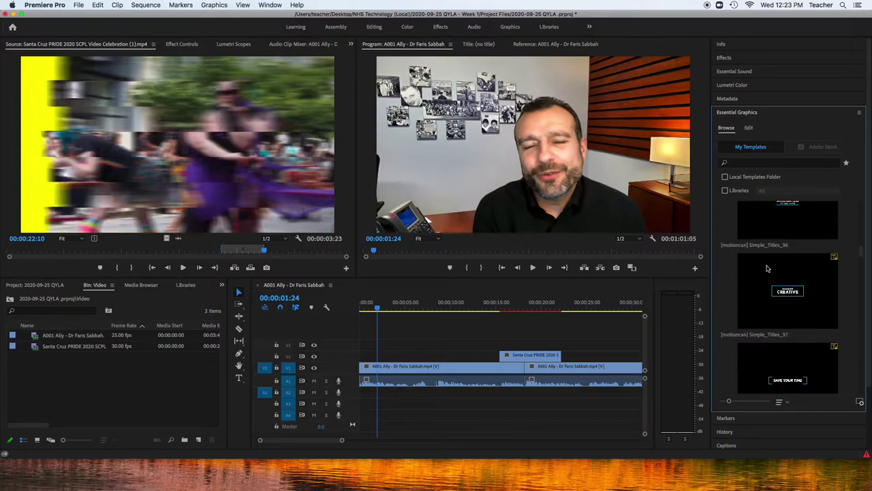
scroll(767, 267, "down", 15)
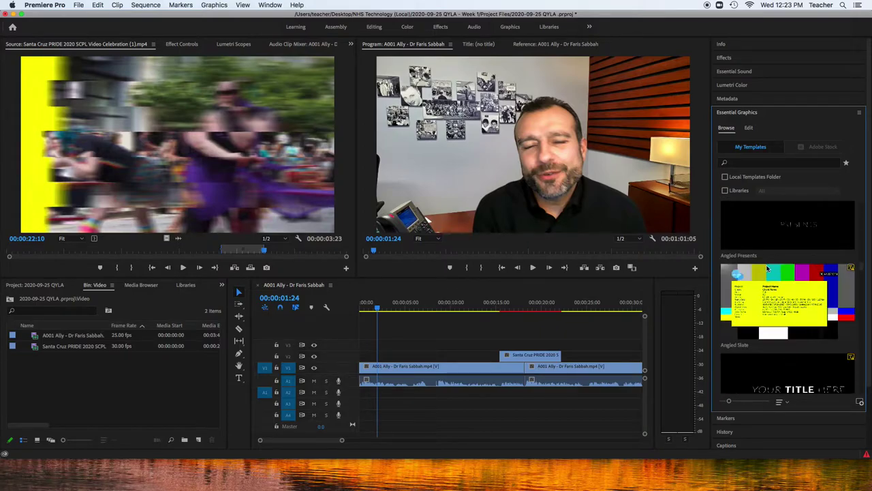
scroll(767, 268, "down", 15)
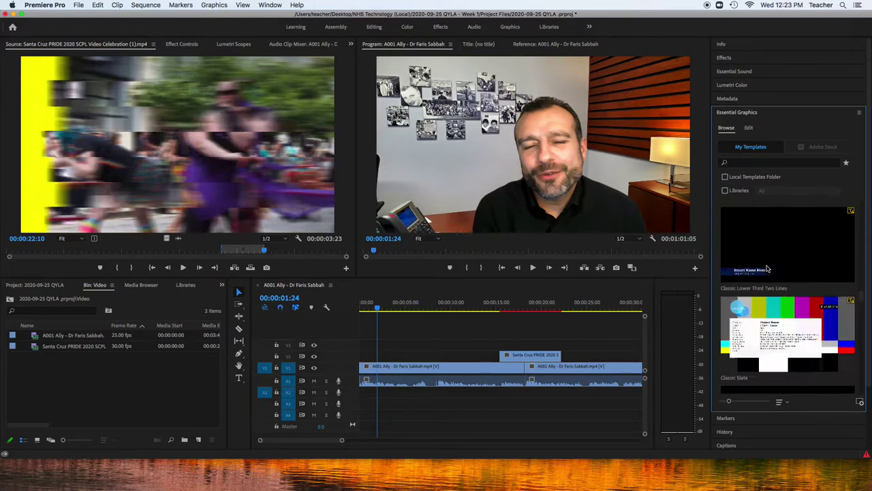
scroll(768, 268, "down", 15)
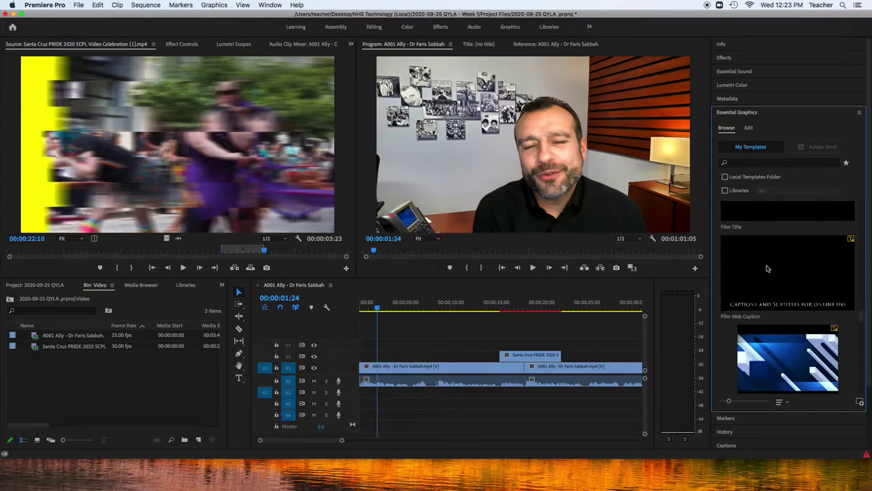
scroll(768, 268, "down", 15)
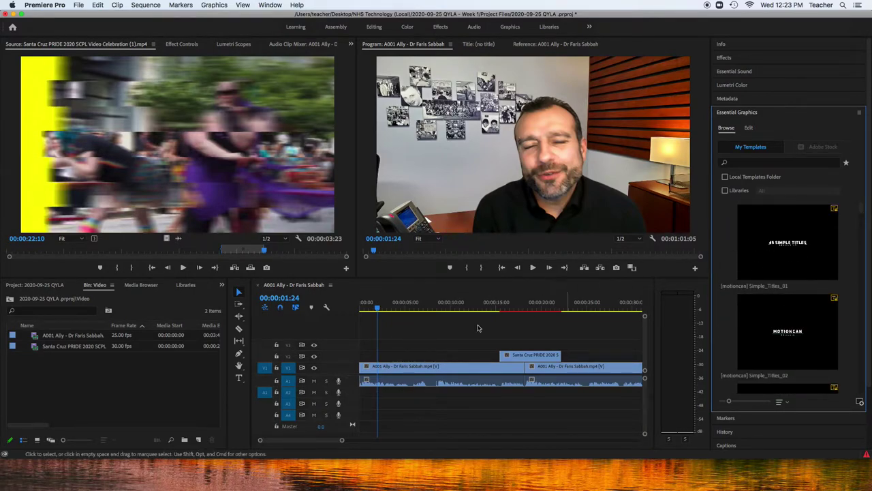
left_click(378, 310)
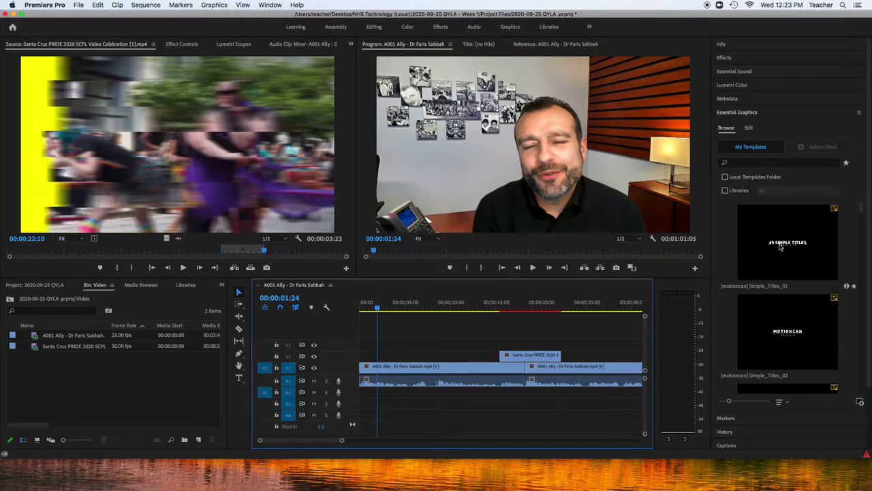
scroll(781, 337, "down", 5)
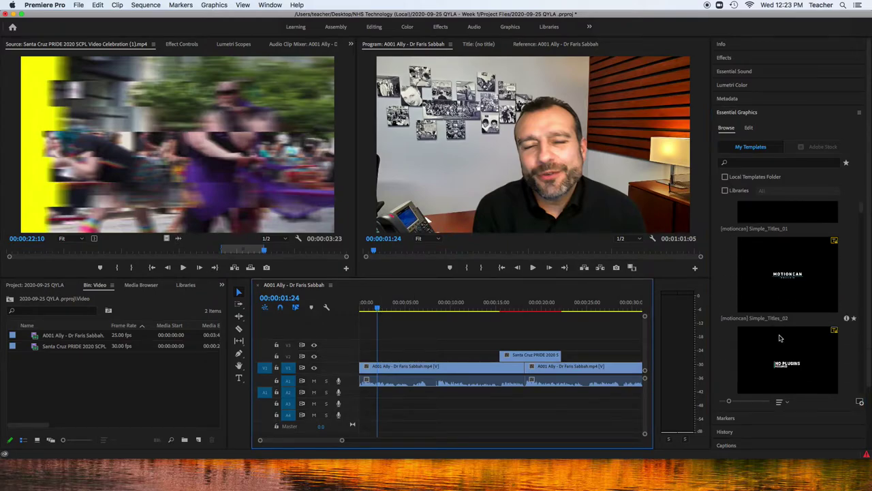
left_click(784, 254)
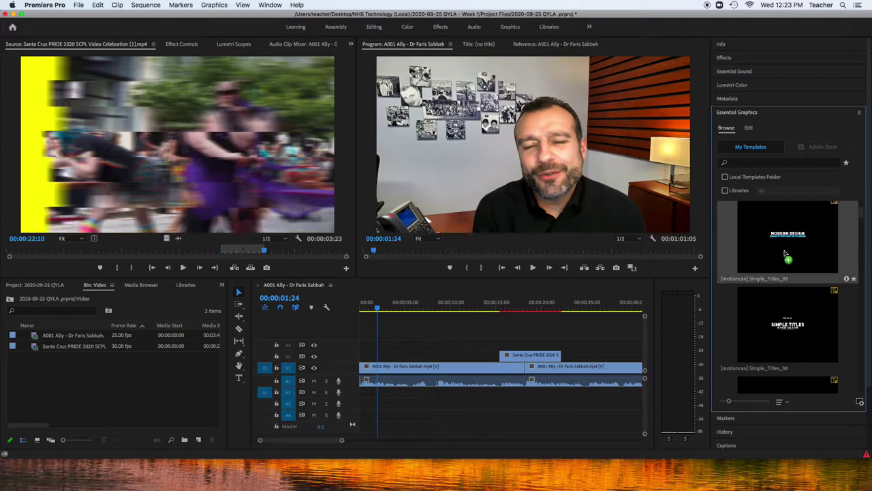
scroll(784, 254, "down", 1)
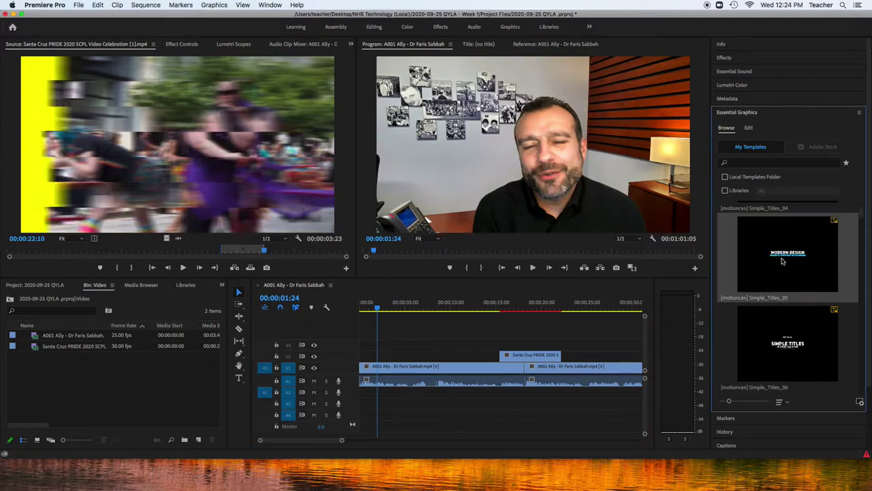
scroll(782, 252, "down", 10)
scroll(782, 259, "down", 15)
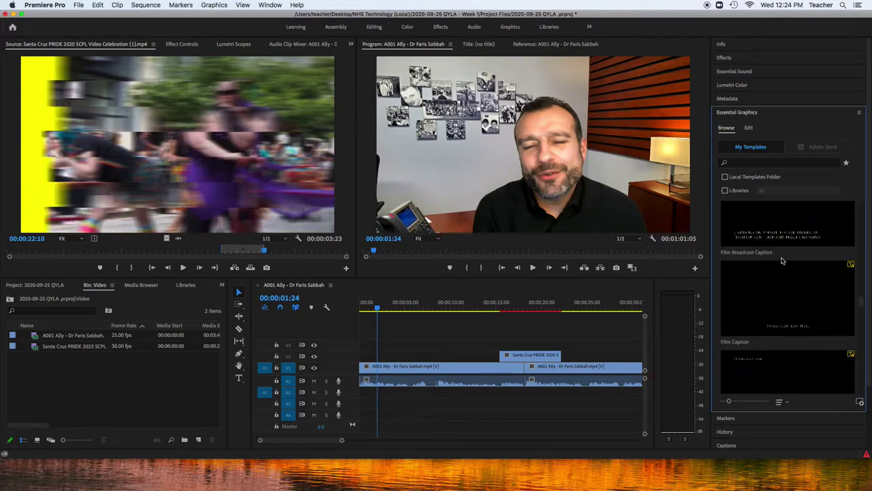
scroll(782, 259, "down", 15)
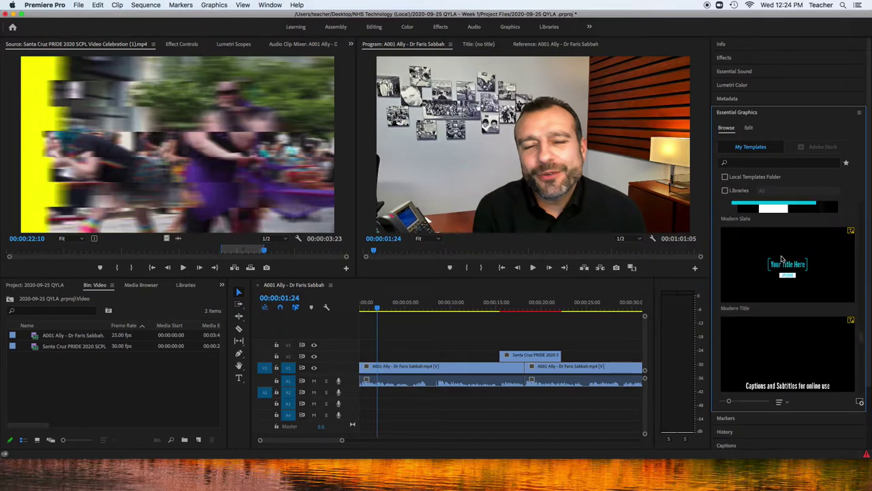
scroll(782, 259, "down", 2)
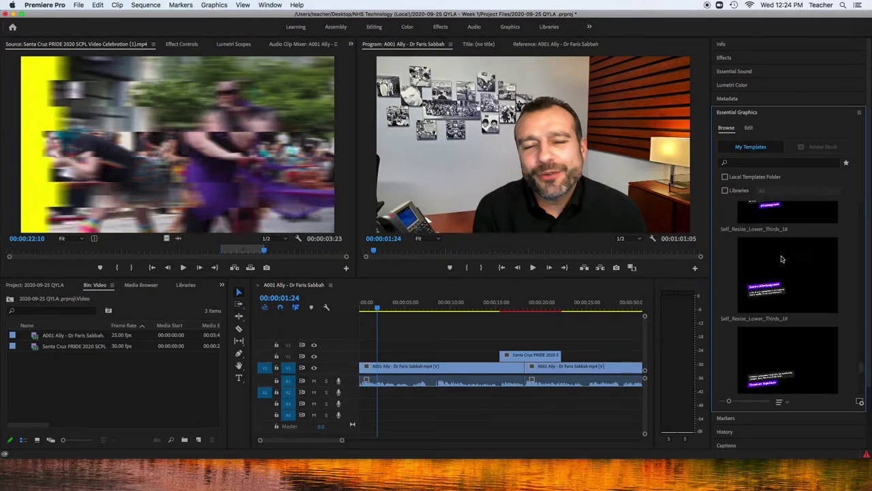
scroll(774, 252, "up", 10)
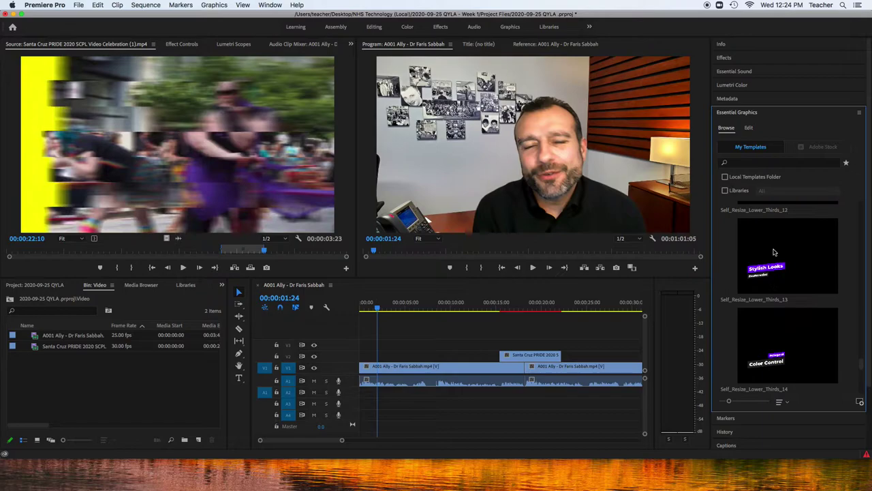
Drop Self_Resize_Lower_Thirds_13 onto V3 above the interview and select the new clip.
left_click_drag(641, 282, 380, 345)
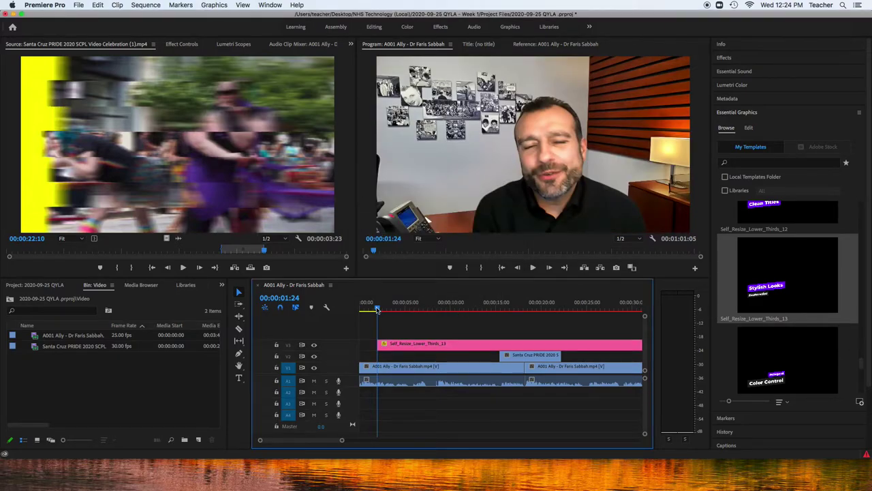
left_click_drag(379, 308, 430, 310)
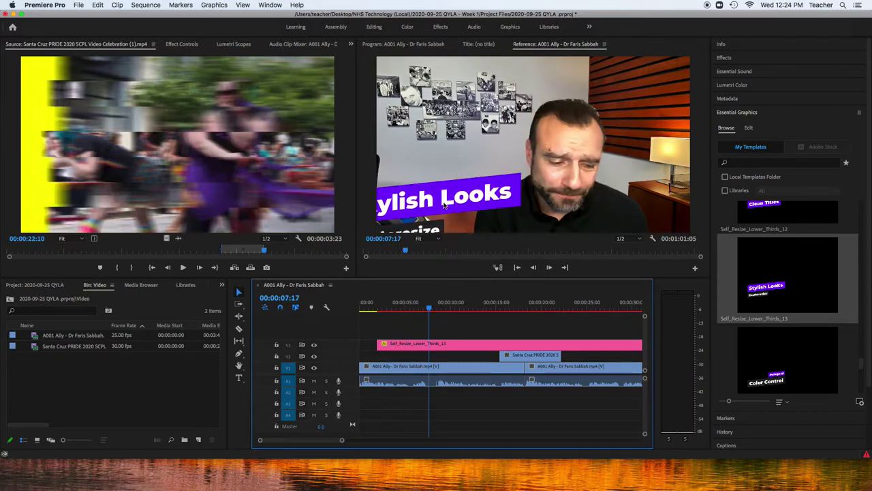
left_click(404, 346)
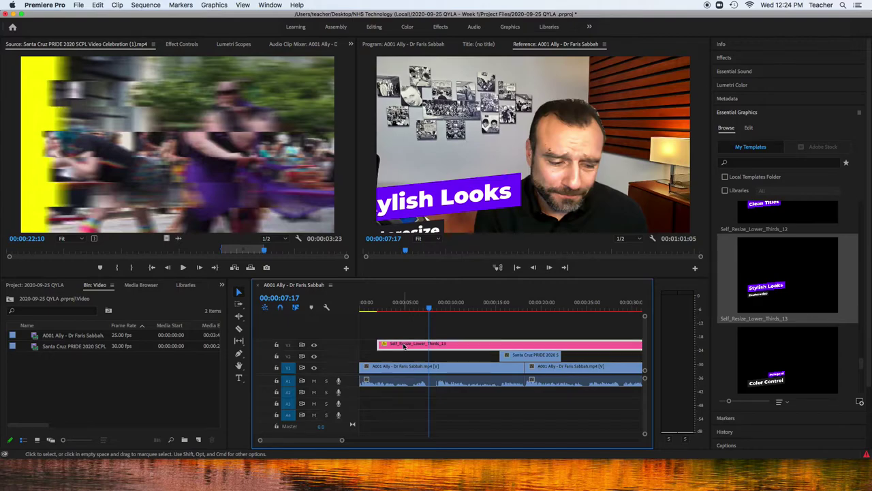
Set Text_01 to the speaker's full name and Text_02 to 'QYLA Nominee'.
double_click(403, 346)
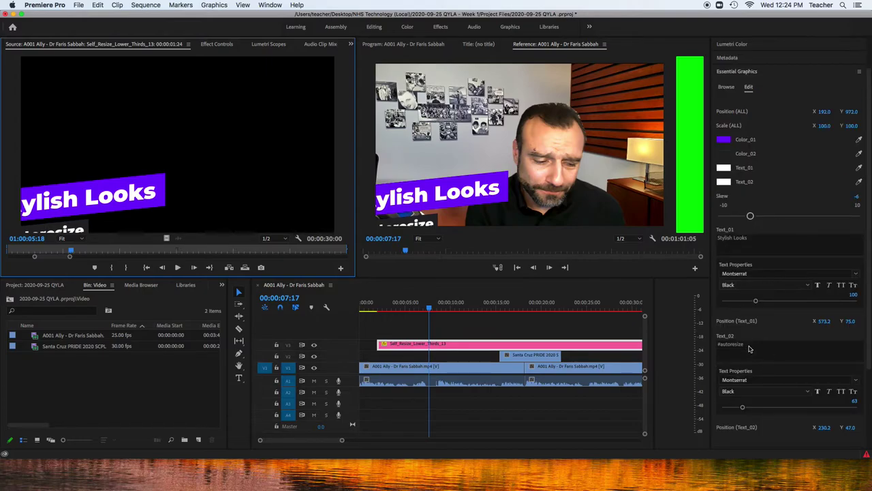
left_click(749, 238)
type("Dr Faris Sabbah")
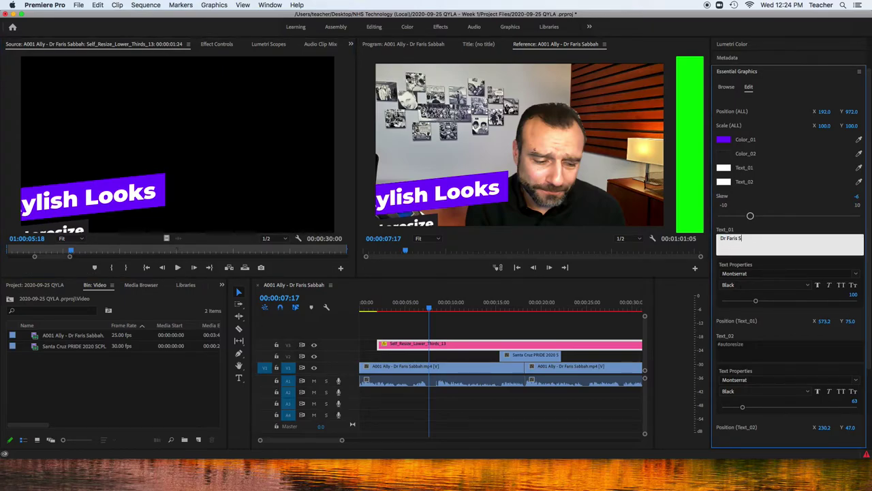
left_click(754, 349)
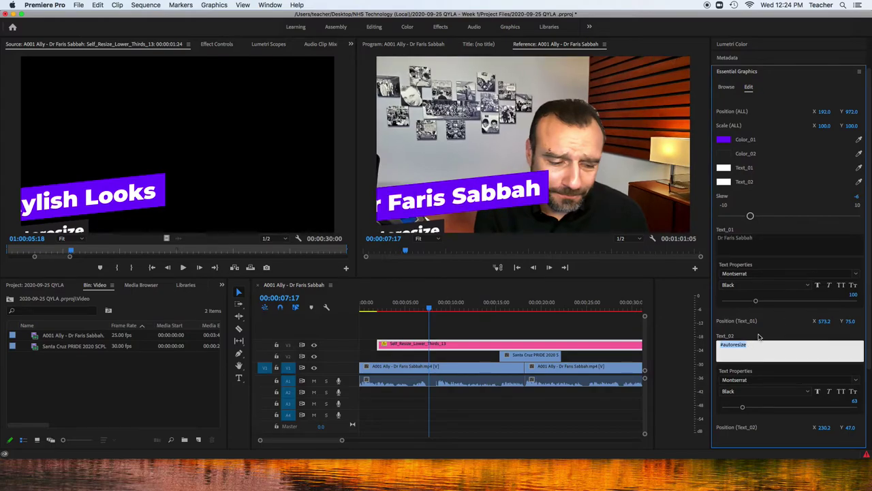
type("QYLA Nominee")
left_click(756, 247)
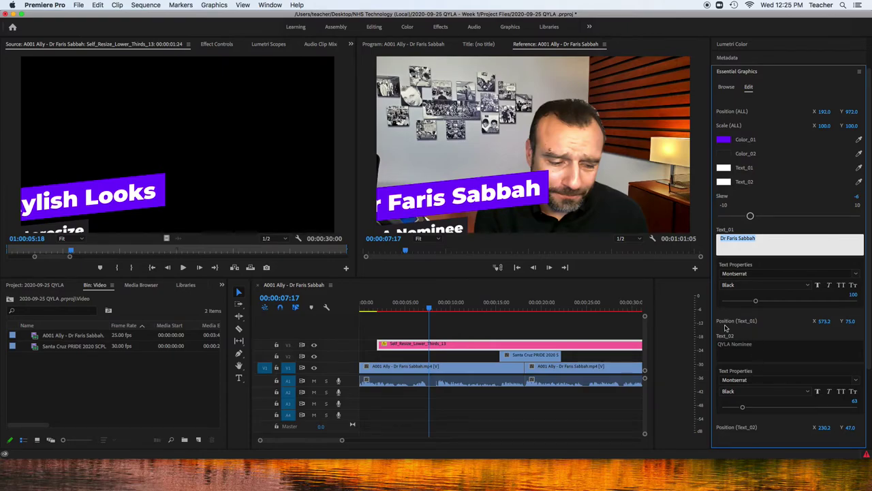
scroll(725, 327, "down", 2)
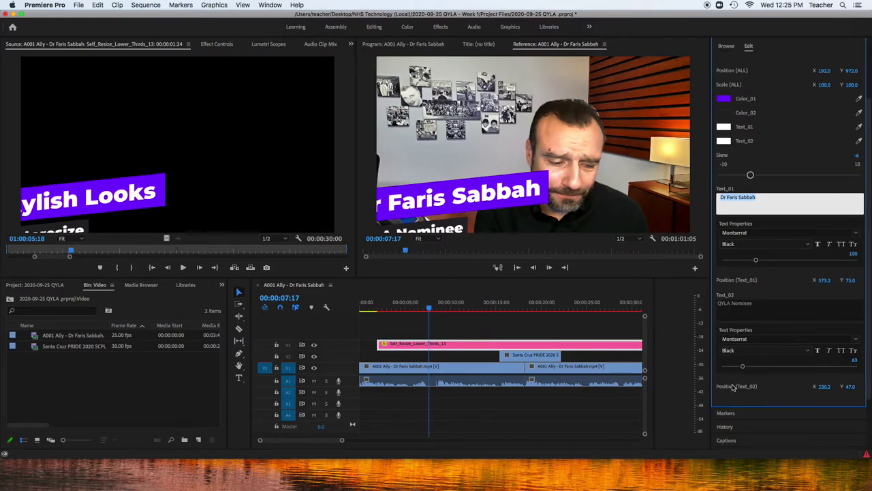
scroll(732, 385, "down", 2)
scroll(735, 248, "up", 2)
scroll(734, 285, "up", 2)
scroll(777, 206, "up", 2)
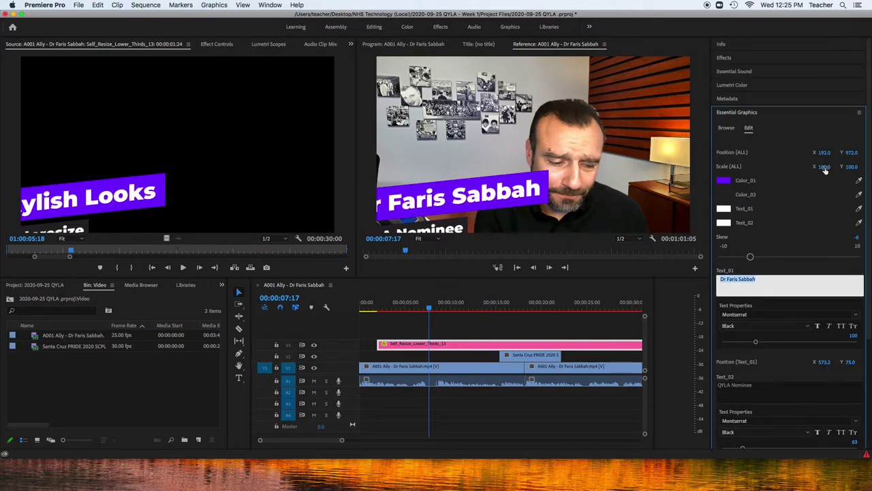
Scale the lower-third to 62% and reposition it to X 372, Y 878, then preview it.
left_click_drag(824, 167, 798, 166)
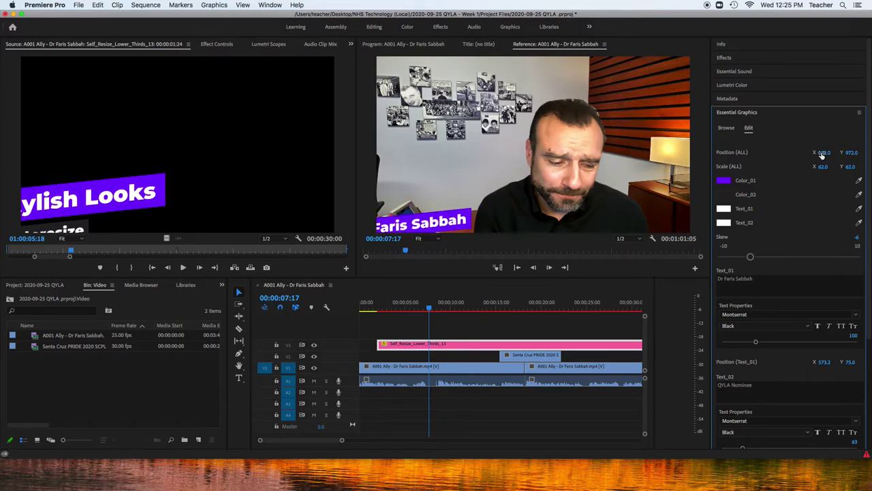
mouse_move(823, 154)
left_mouse_down()
mouse_move(871, 155)
mouse_move(810, 153)
left_mouse_up()
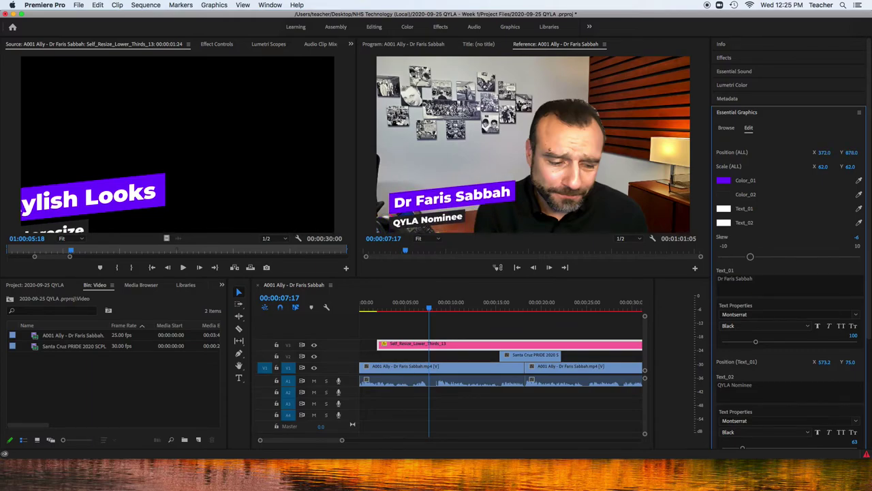
left_click_drag(428, 308, 450, 316)
Trim the lower-third clip's end to roughly ten seconds and play back the opening.
key("minus")
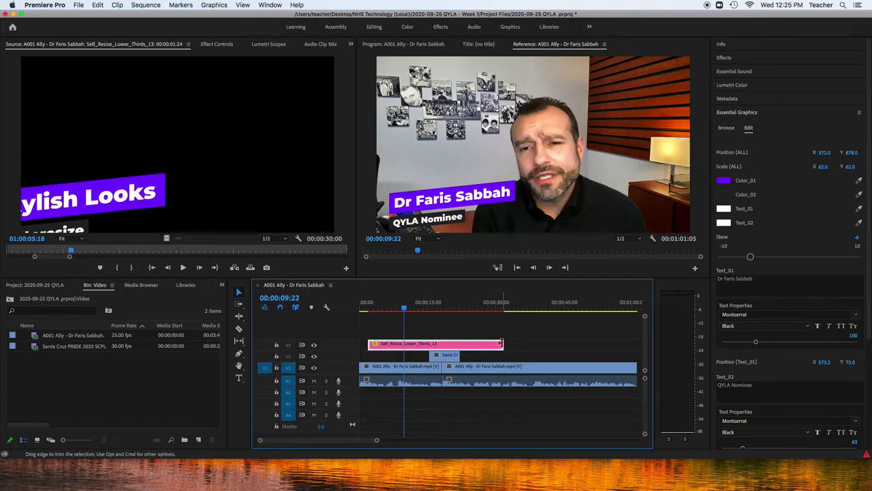
left_click_drag(501, 343, 403, 344)
left_click(367, 309)
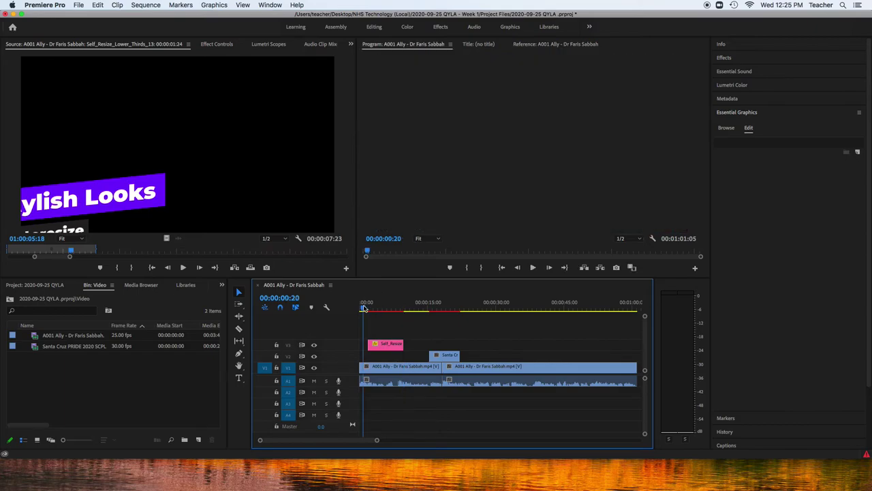
left_click_drag(368, 308, 397, 311)
key("space")
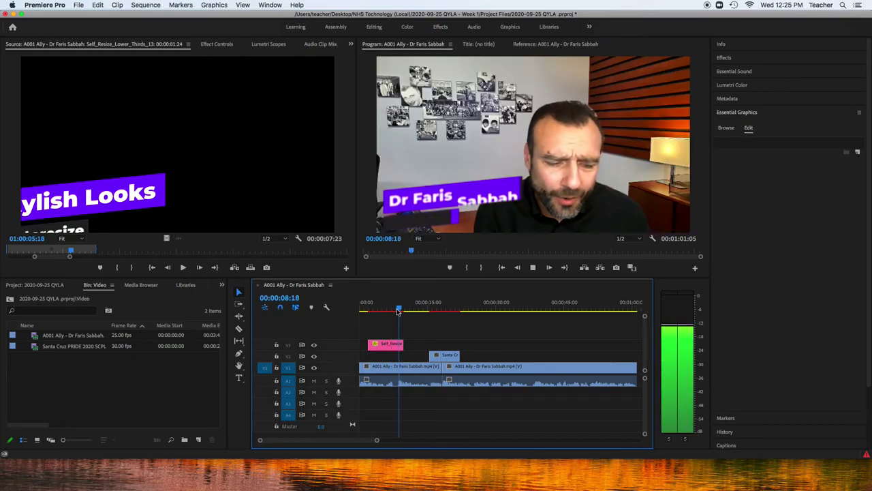
key("space")
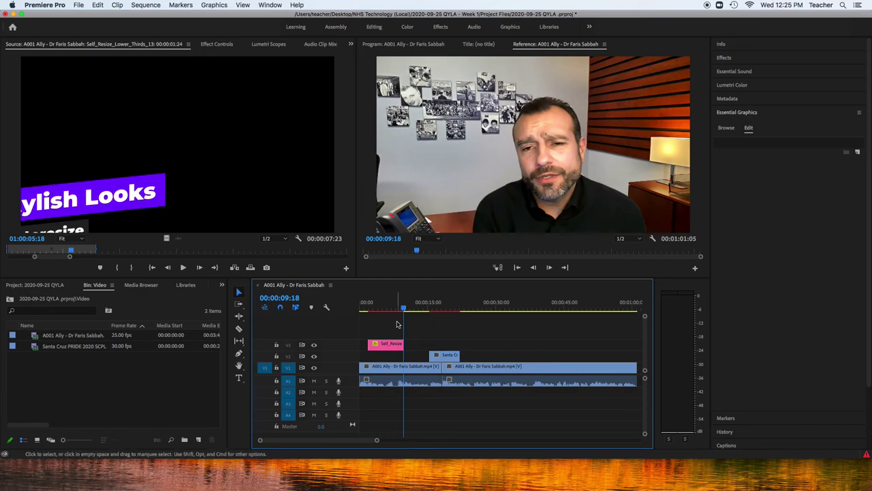
Extend the lower-third slightly to end near 00:00:09:18 and replay to check timing.
left_click_drag(403, 343, 409, 342)
key("space")
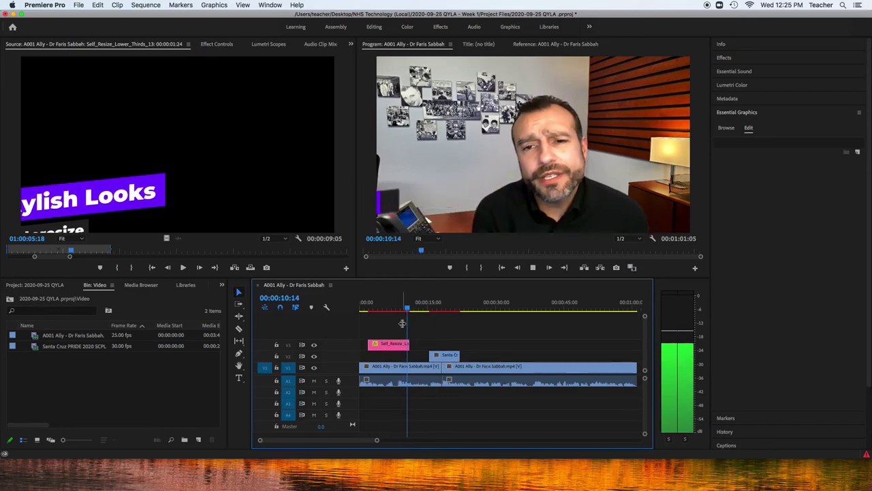
key("space")
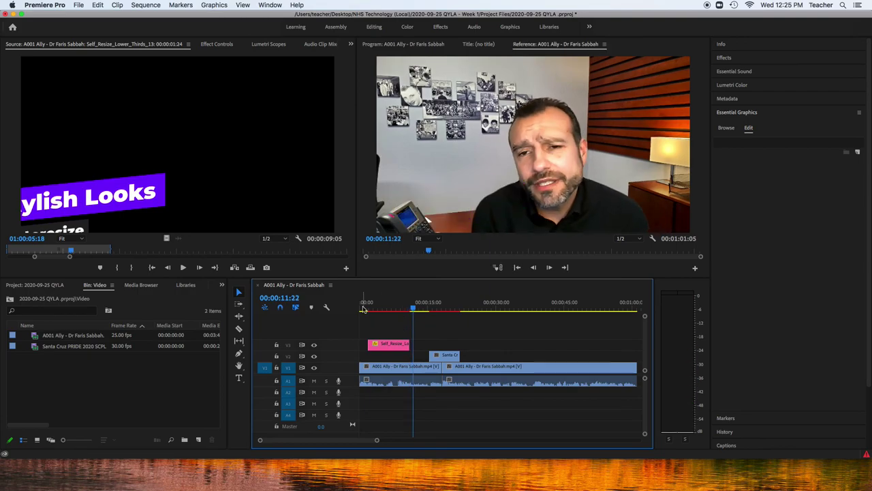